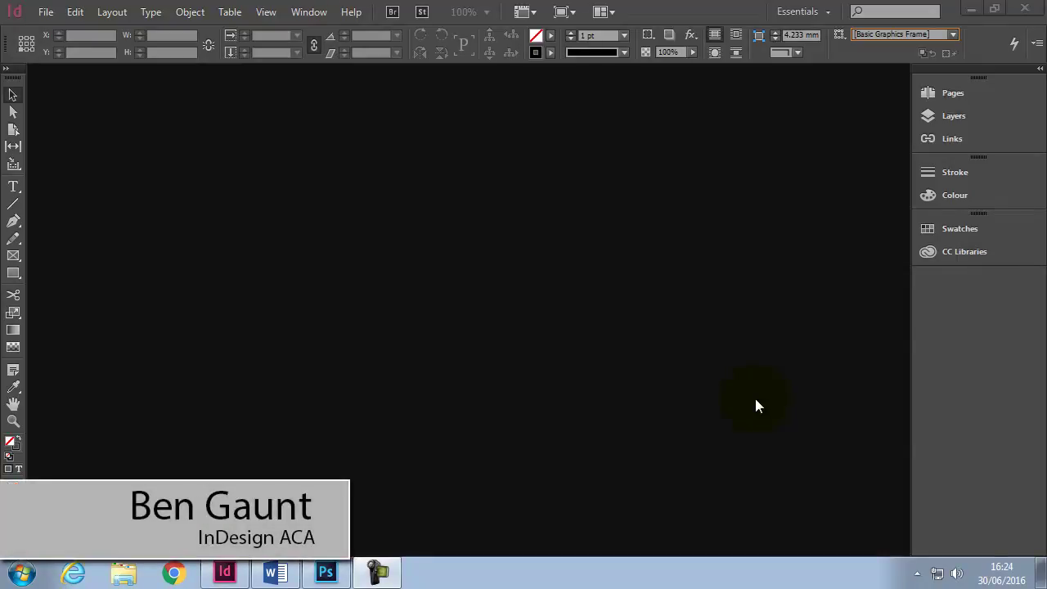
Step: Reset InDesign's workspace to Essentials from the Window > Workspace menu
click(320, 16)
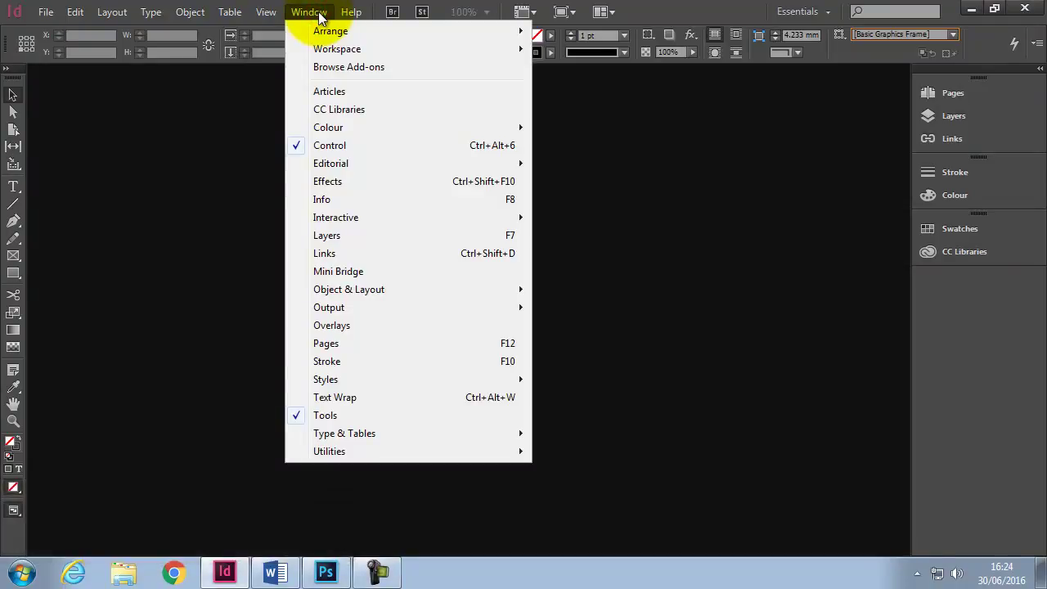
mouse_move(337, 47)
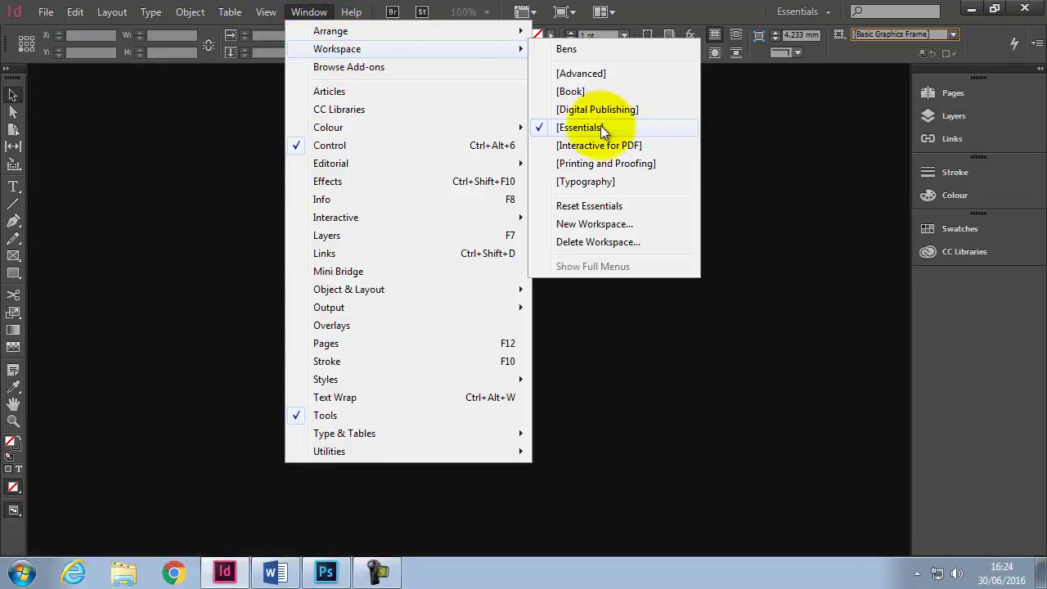
click(612, 206)
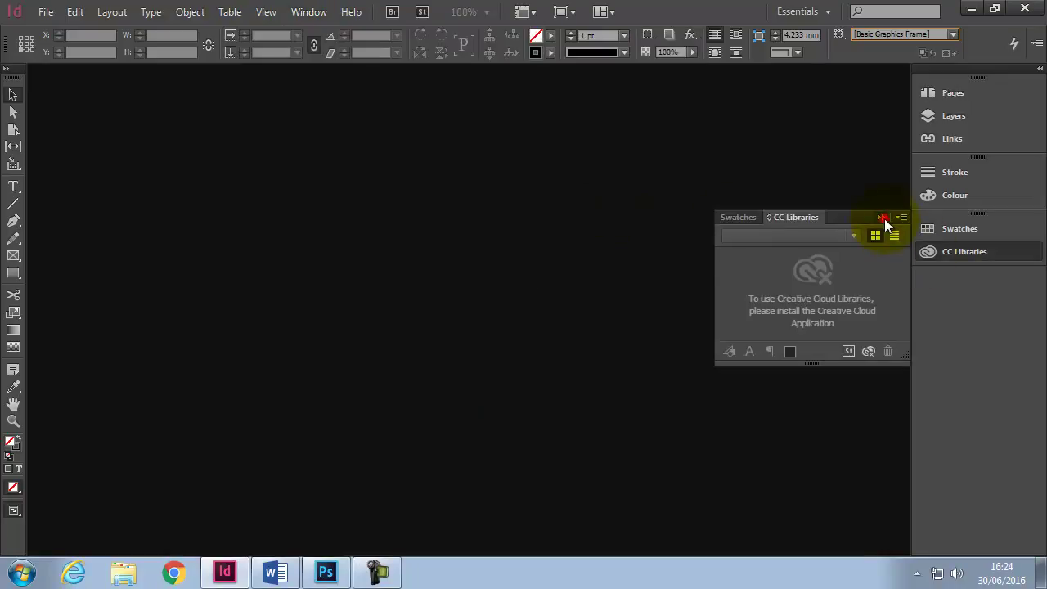
Step: Close the floating CC Libraries panel and open Gate.indd from the Workshop Files folder
click(882, 217)
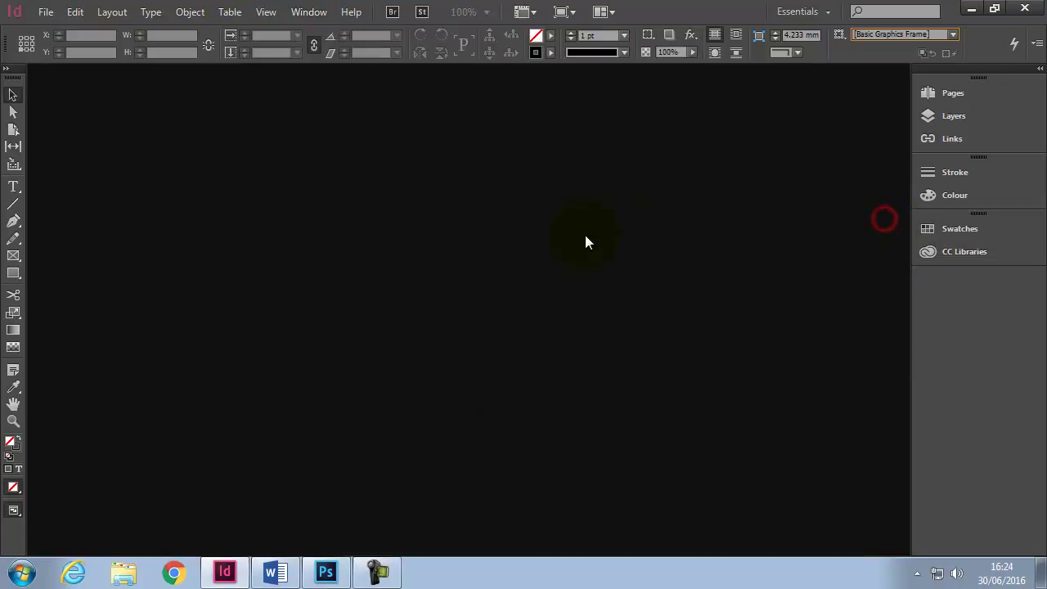
click(46, 11)
click(76, 51)
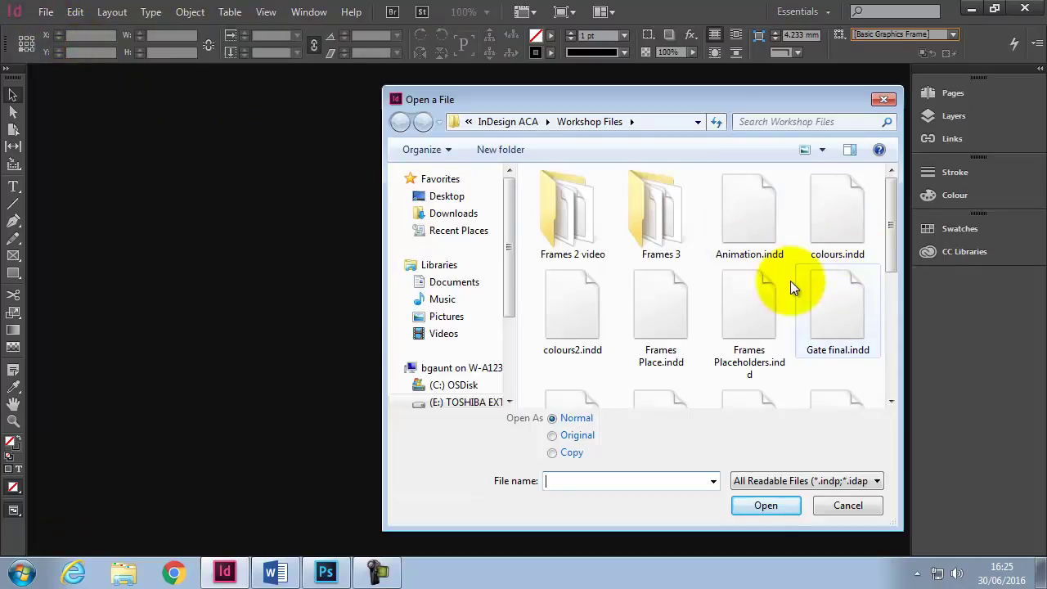
drag(894, 259, 896, 305)
click(599, 331)
click(788, 505)
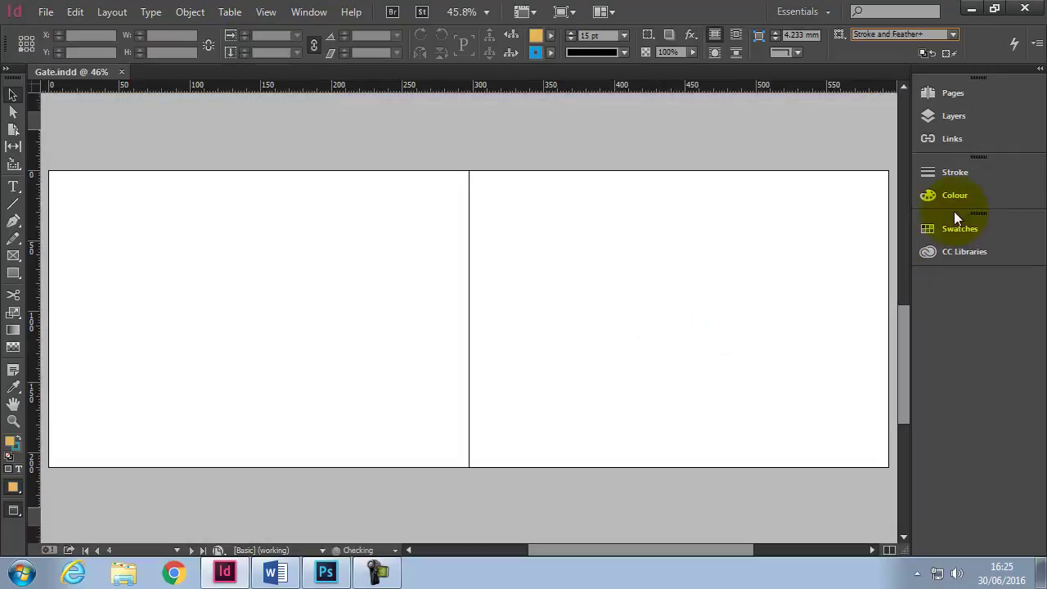
Step: Zoom out to 25% and scroll through the spreads showing the bag and hat photos
click(12, 423)
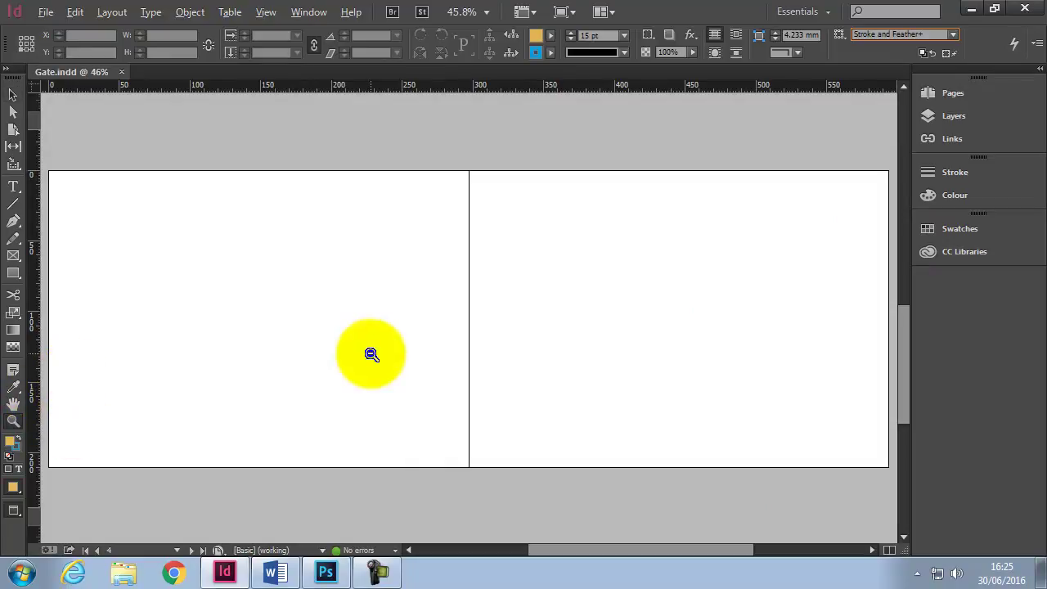
alt+click(512, 303)
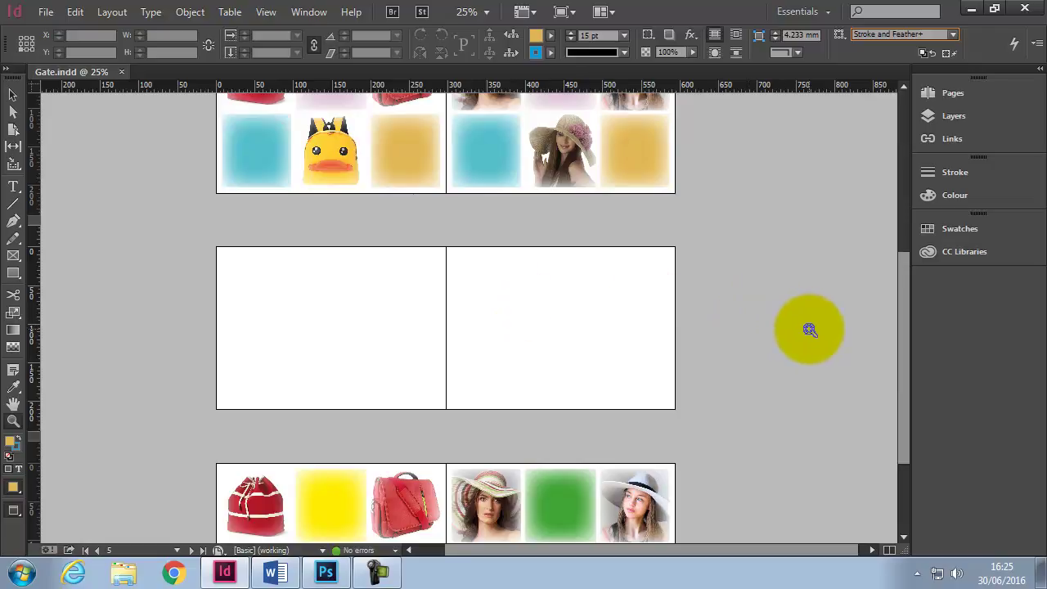
drag(905, 371, 885, 320)
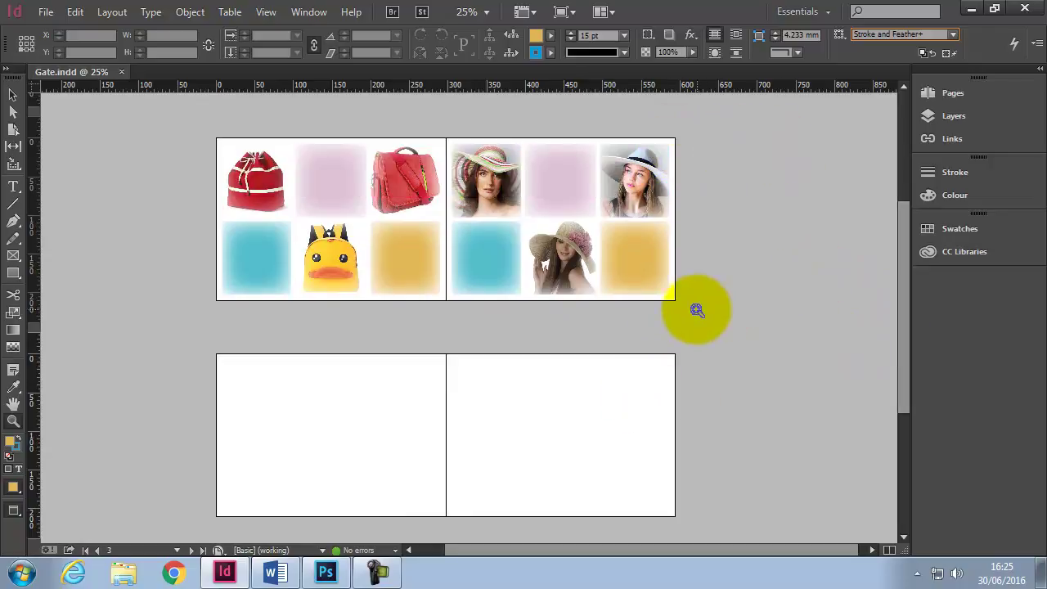
drag(905, 367, 896, 478)
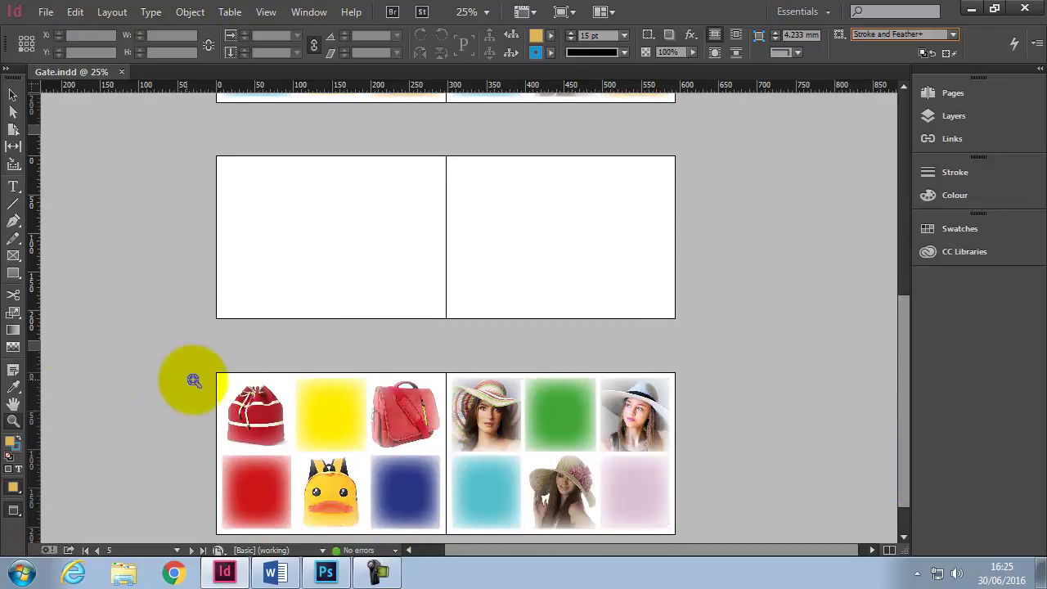
drag(900, 412, 865, 287)
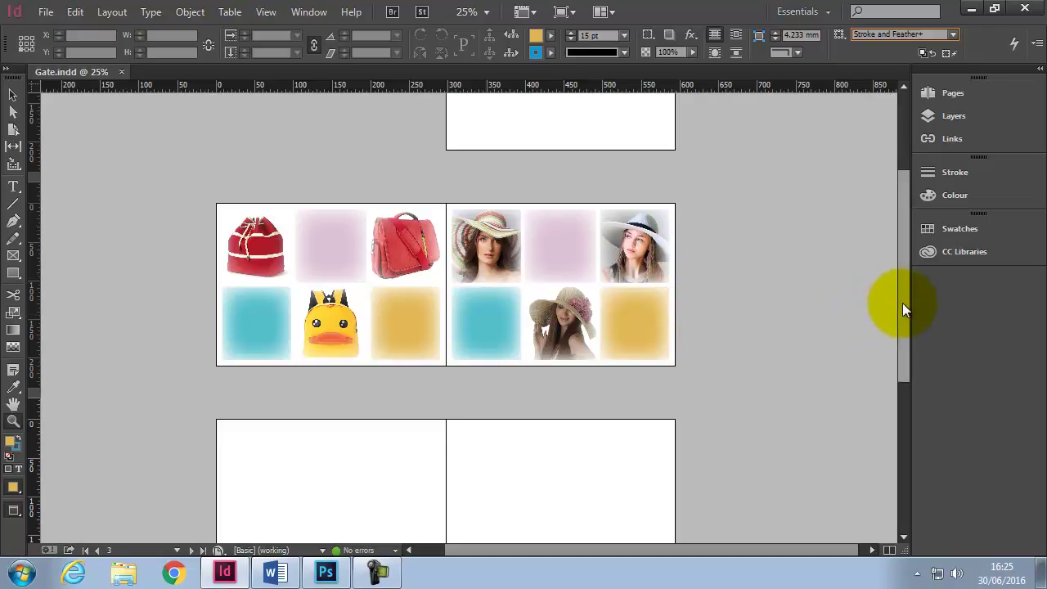
Step: Show the Pages panel, try moving a spread 4-5 page beside spread 2-3, then undo it
drag(904, 309, 902, 332)
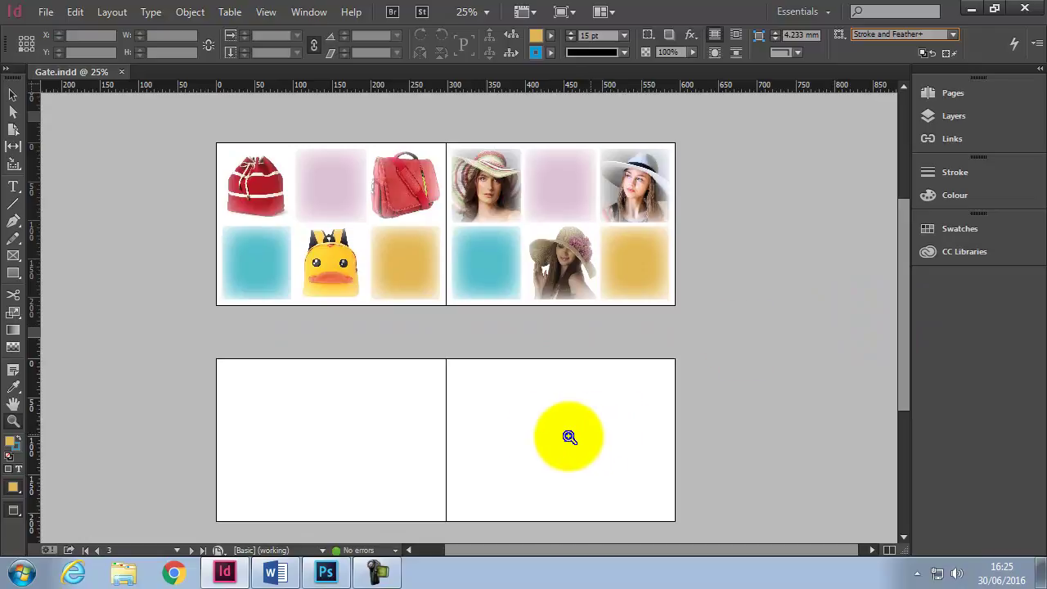
click(952, 93)
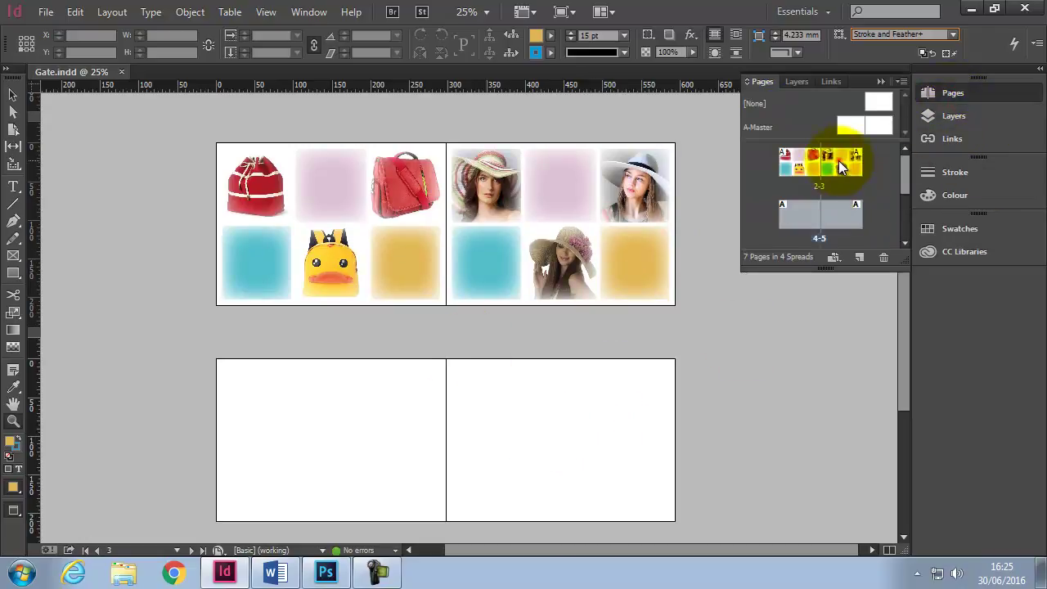
drag(839, 160, 848, 232)
click(801, 230)
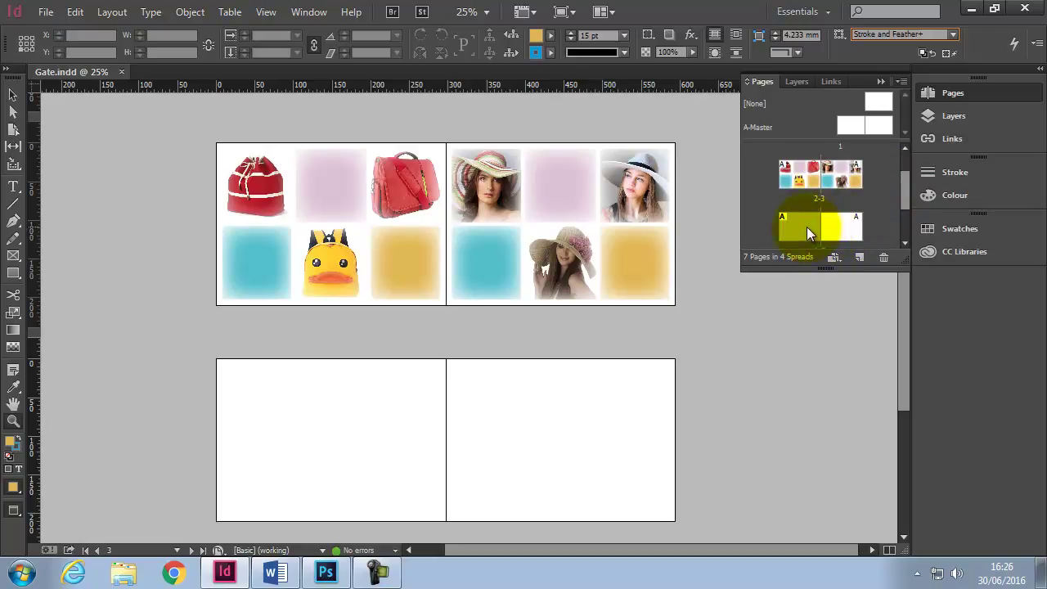
mouse_move(851, 173)
mouse_down()
mouse_move(866, 179)
mouse_move(836, 215)
mouse_move(804, 223)
mouse_move(855, 184)
mouse_move(880, 189)
mouse_move(874, 183)
mouse_up()
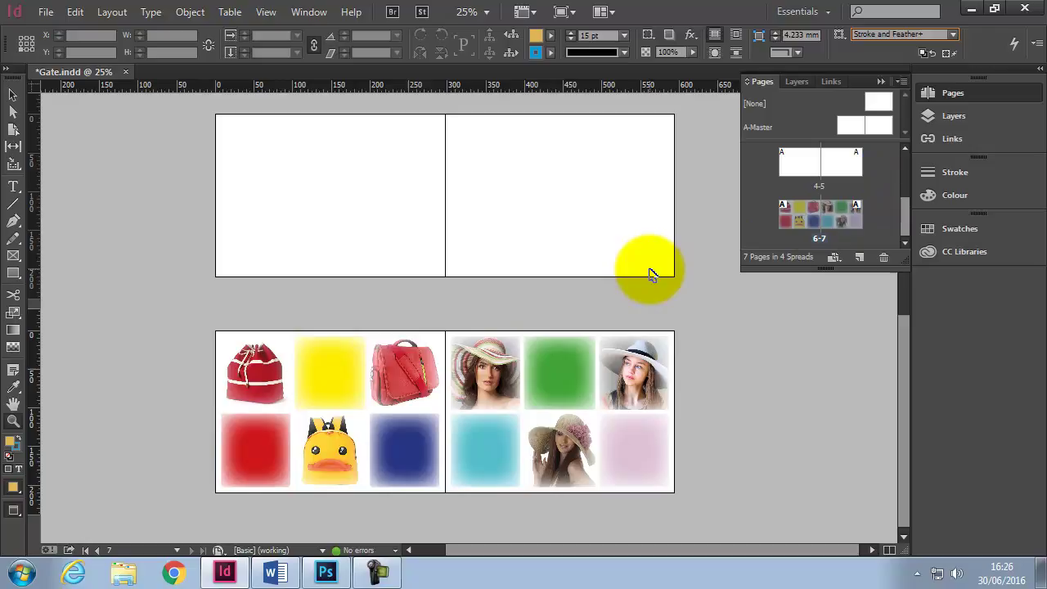
key(ctrl+z)
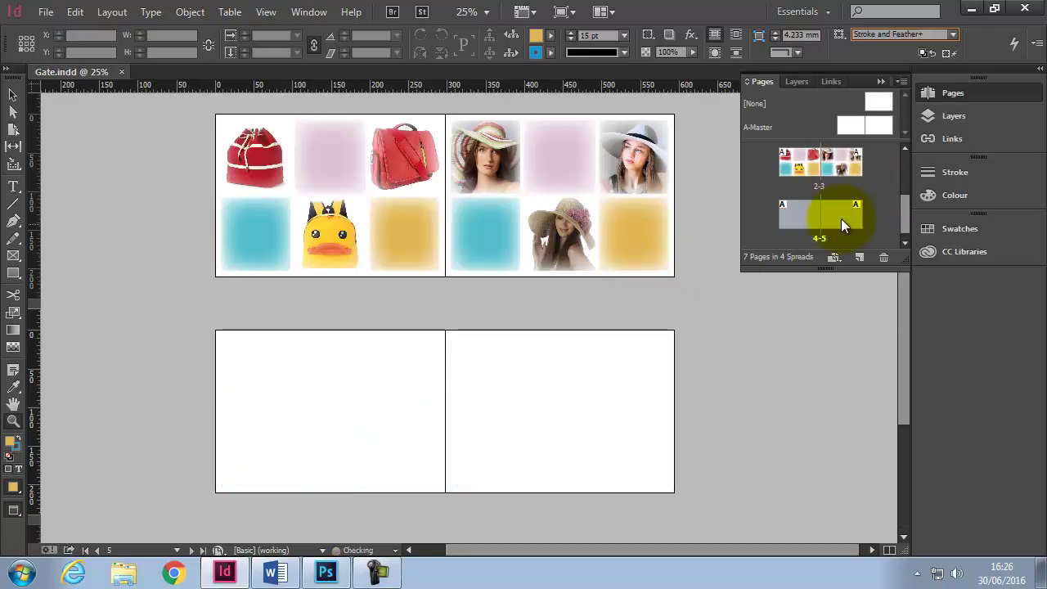
Step: Turn off page shuffling and attach page 4 to the right of spread 2-3
click(900, 84)
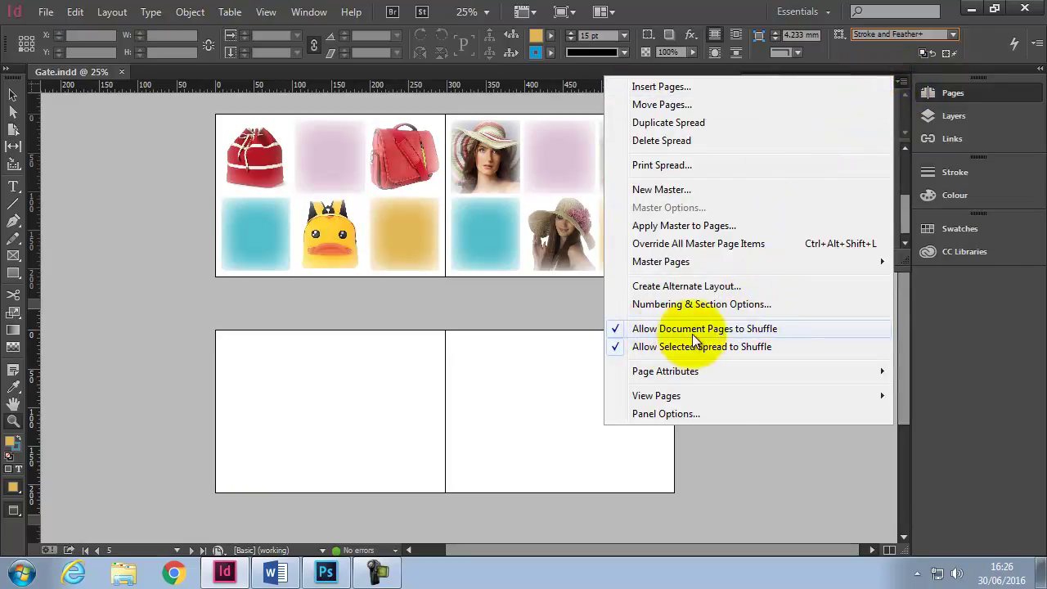
click(758, 332)
click(804, 229)
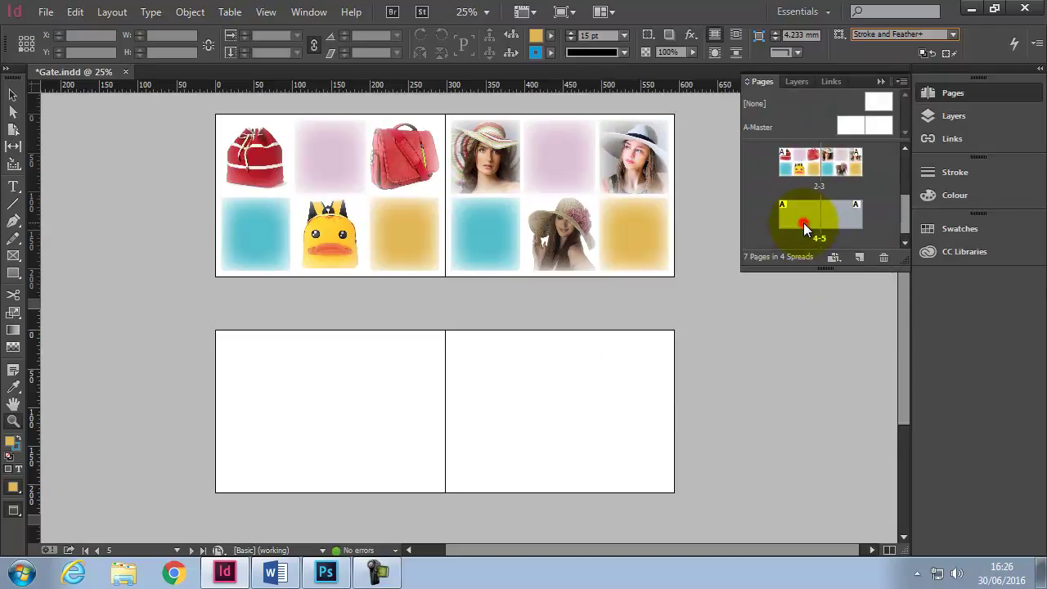
drag(819, 221, 863, 162)
click(794, 218)
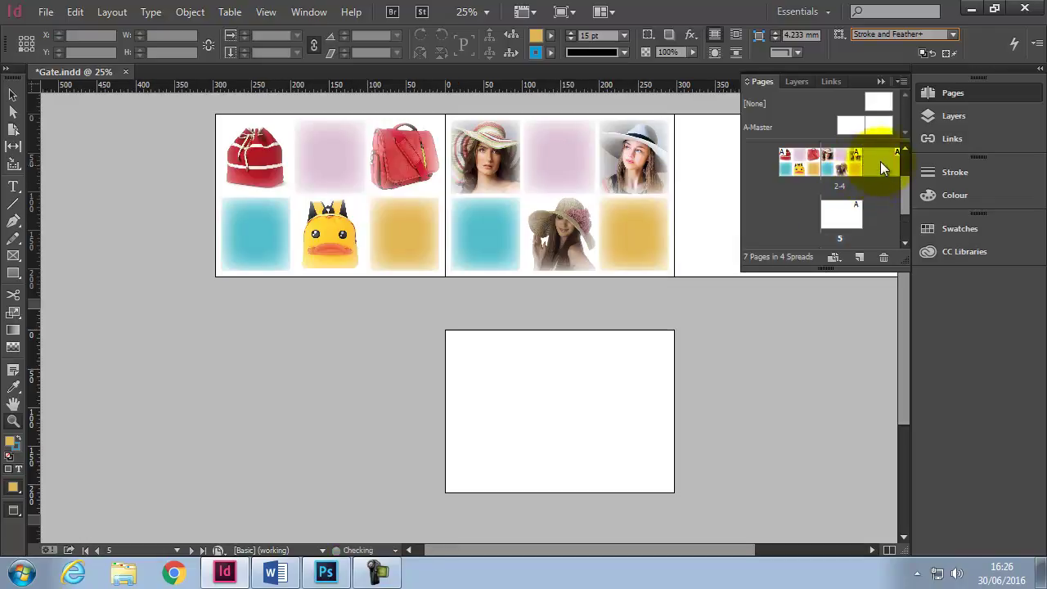
Step: Move page 5 to the start of spread 6-7, forming spread 5-7
drag(907, 193, 904, 206)
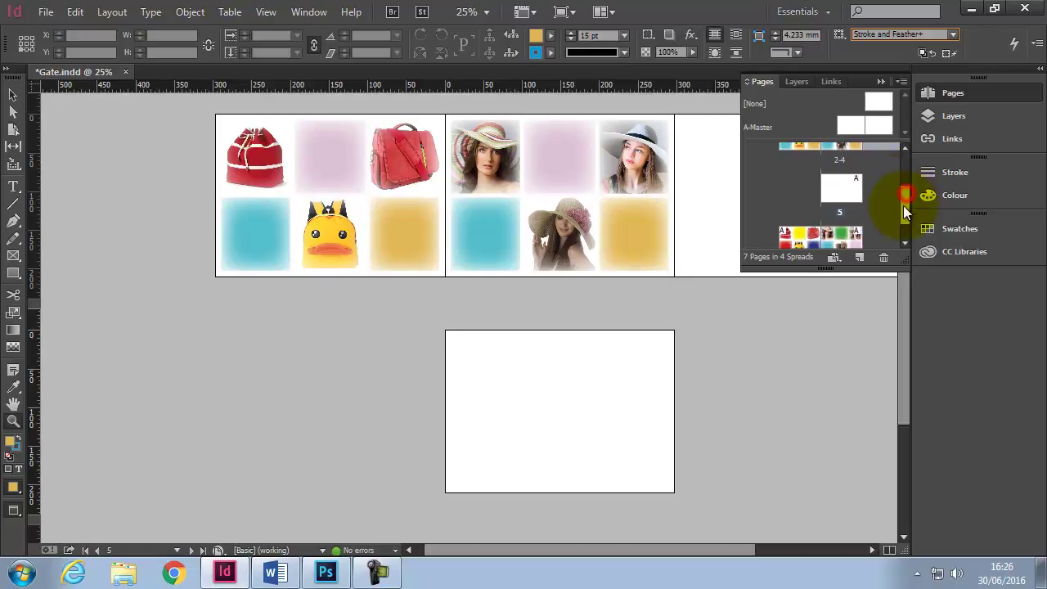
click(846, 176)
drag(847, 177, 771, 207)
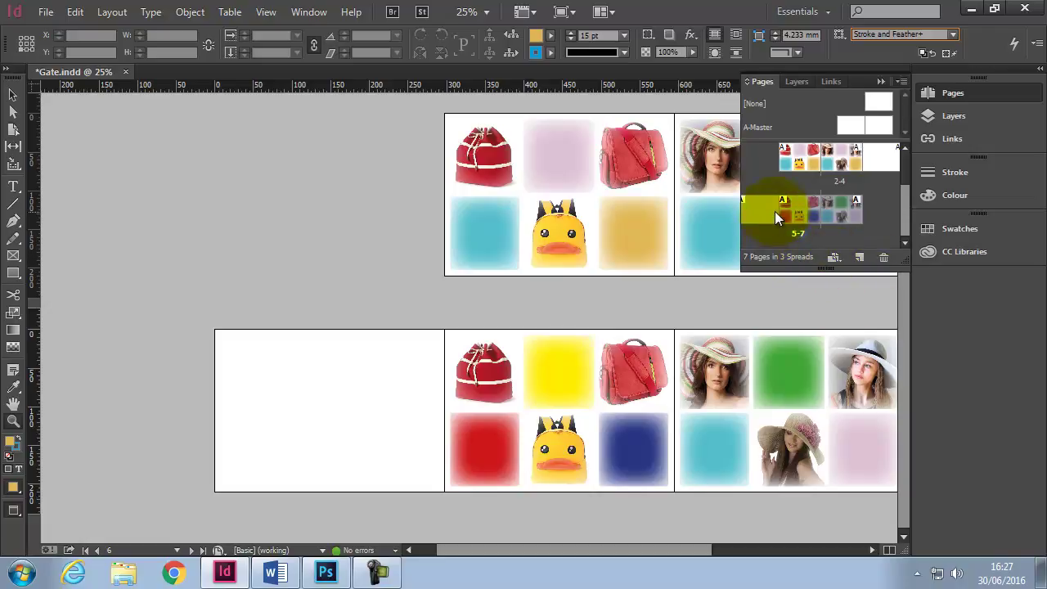
Step: Move the blank page to the end of spread 2-4 and give it a custom 40 mm-wide 'Gate Ticket' size
drag(775, 211, 882, 165)
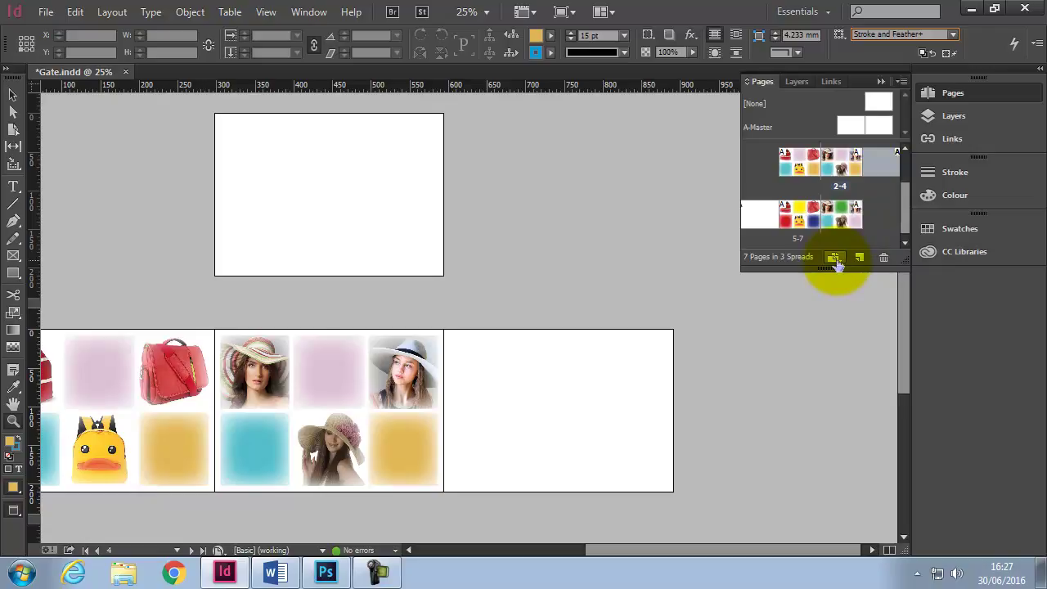
click(837, 260)
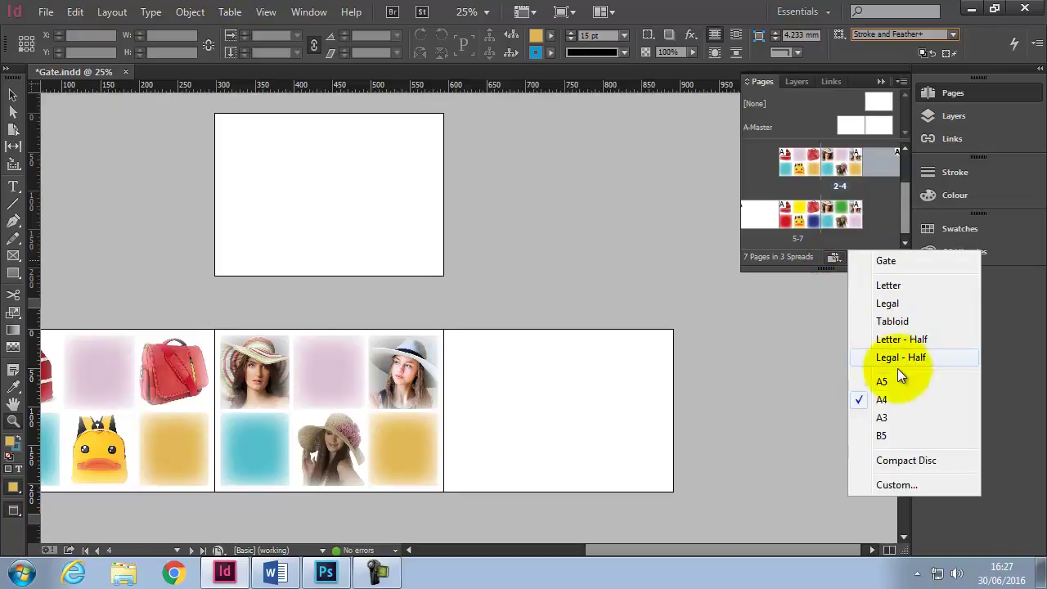
click(900, 485)
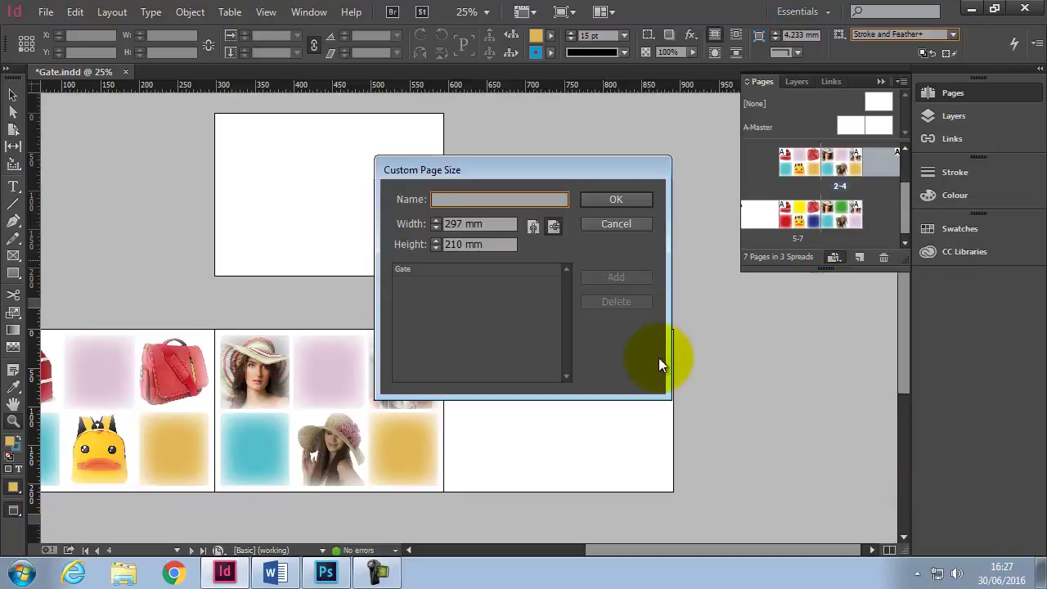
text(G)
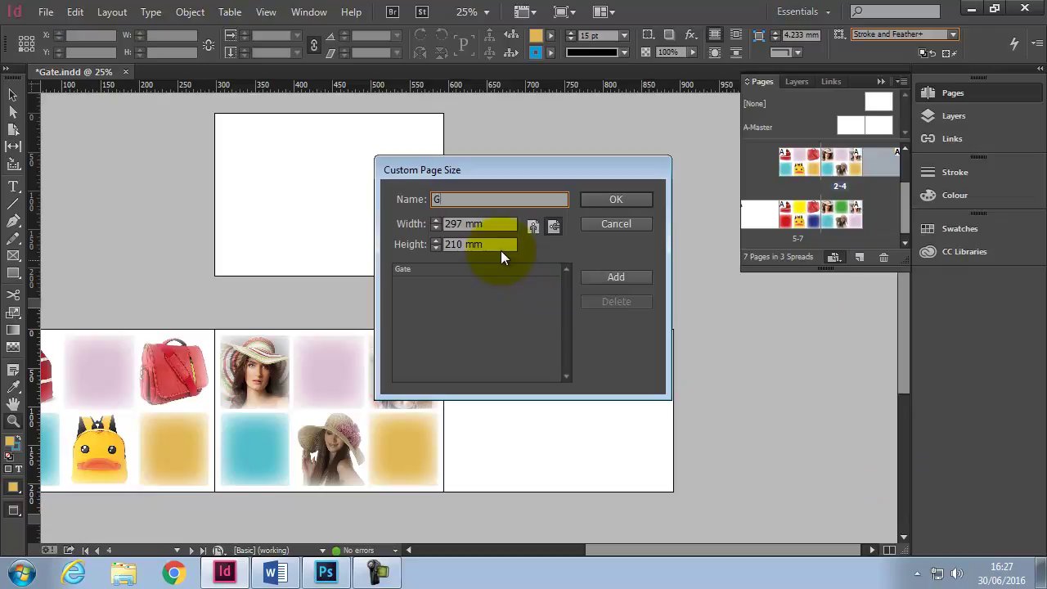
text(ate Ticket)
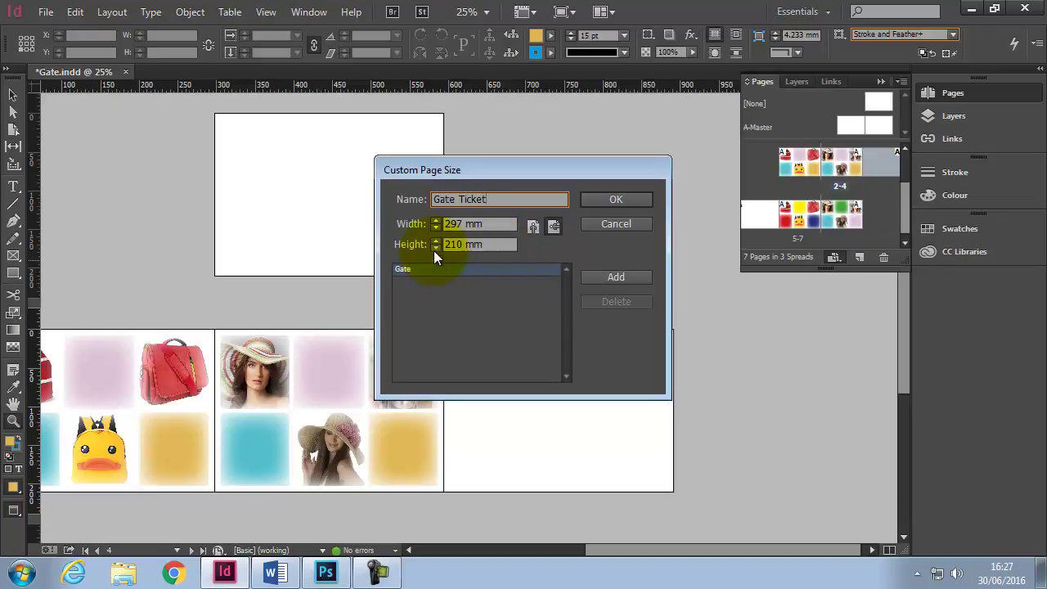
drag(464, 226, 437, 223)
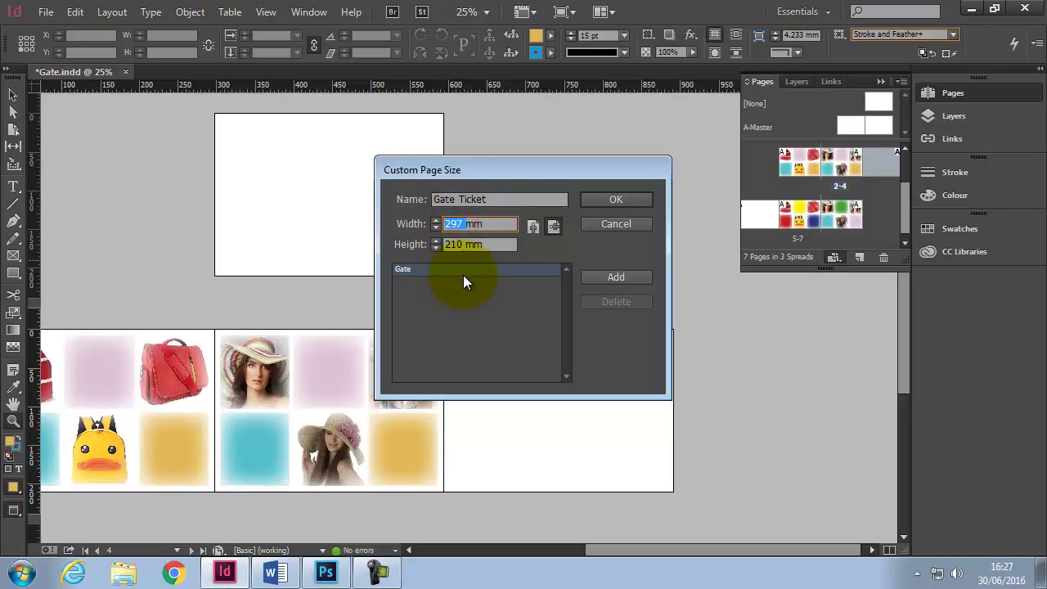
text(40)
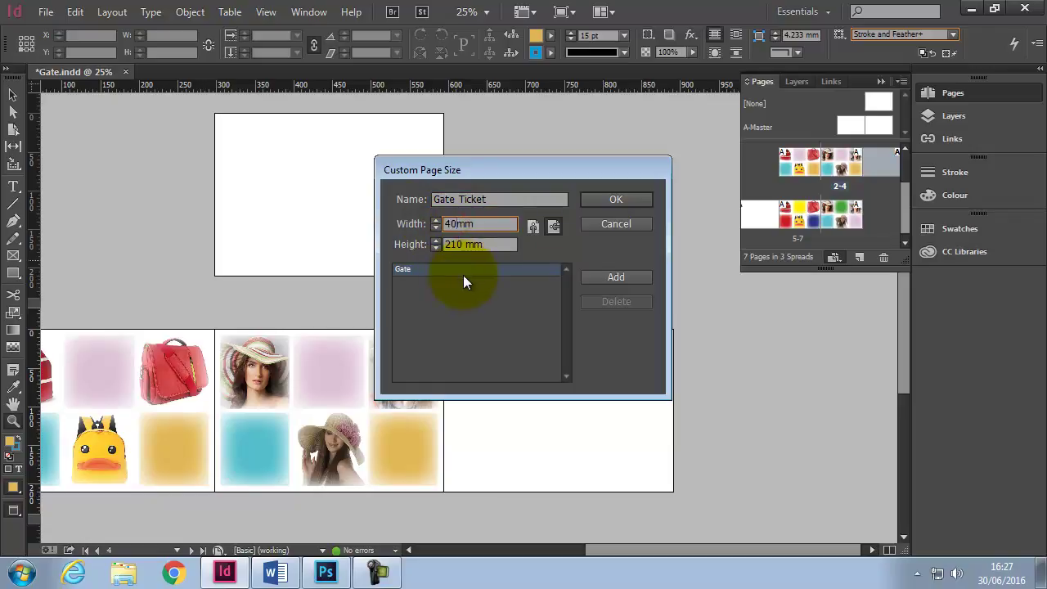
click(613, 201)
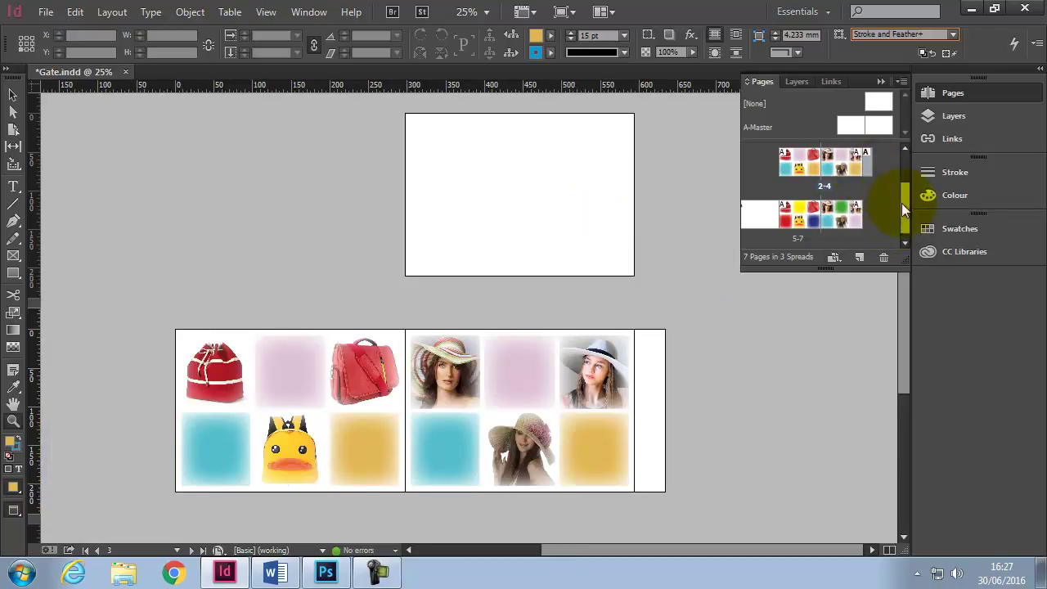
Step: Go to spread 5-7 and apply the Gate Ticket page size to page 5
double_click(766, 217)
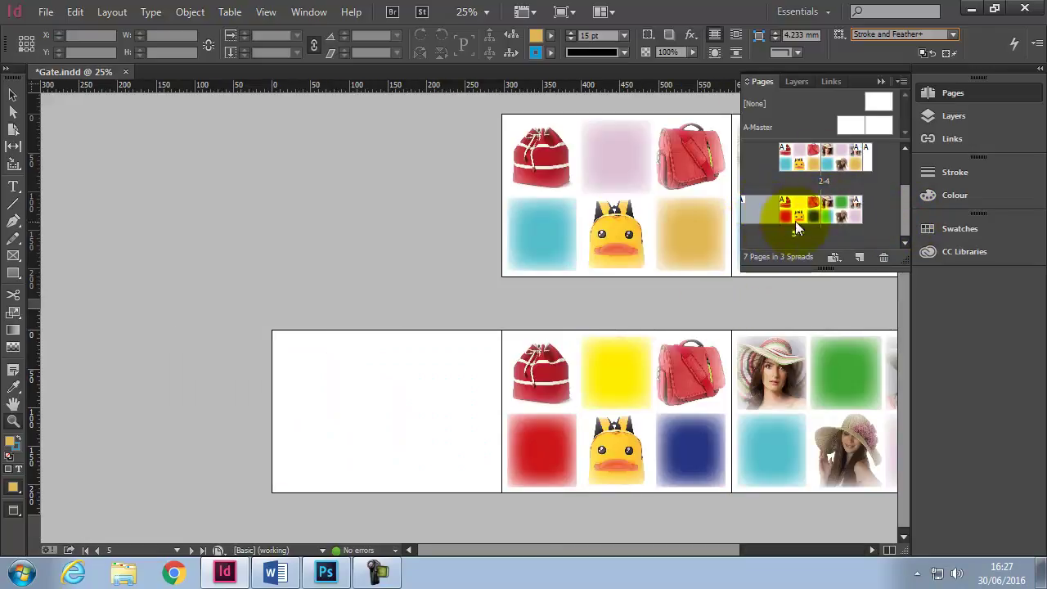
click(844, 259)
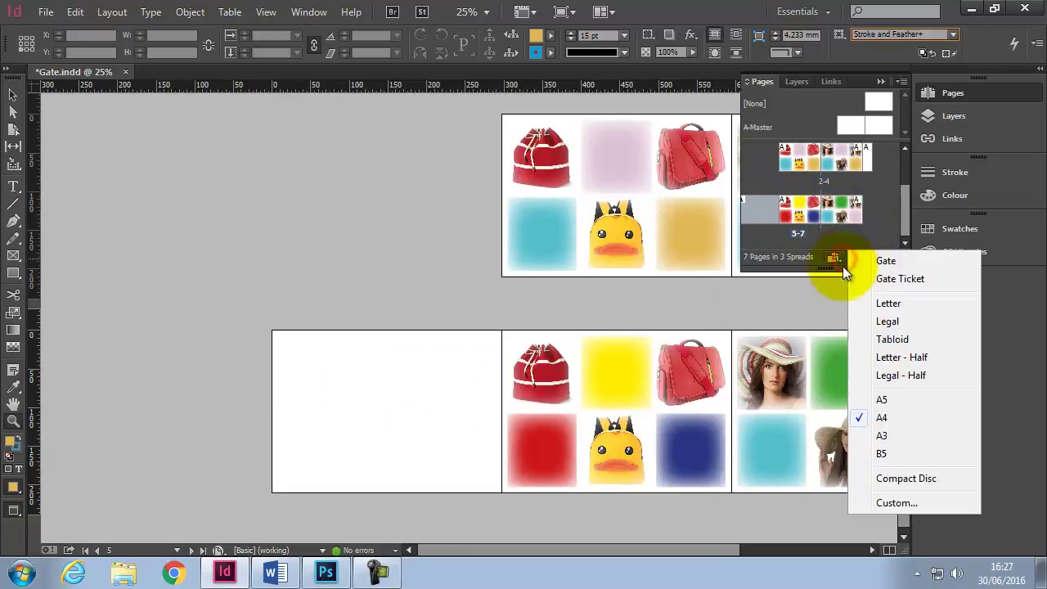
click(916, 278)
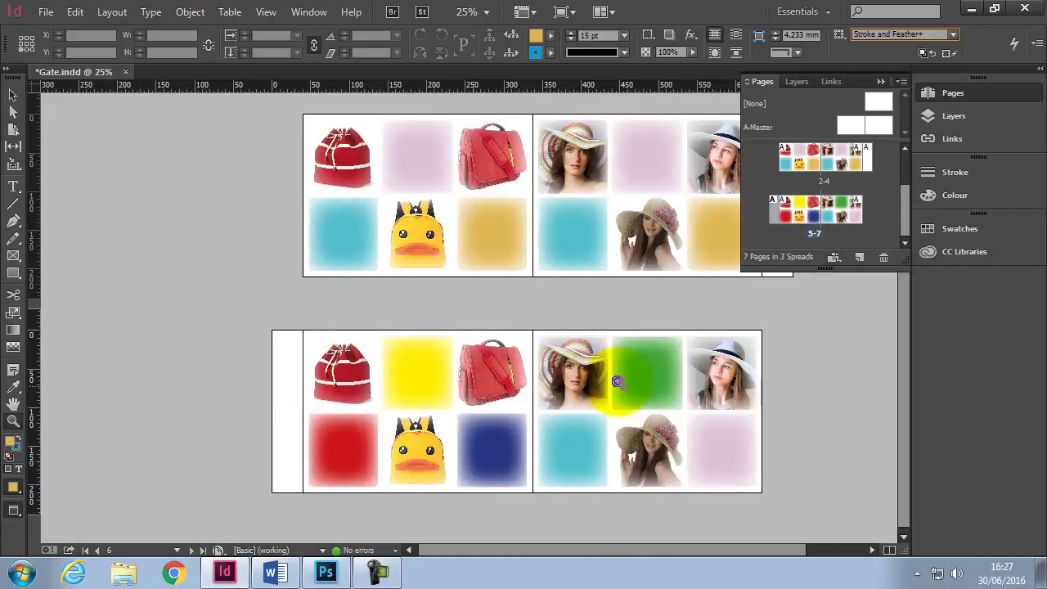
drag(741, 554, 794, 556)
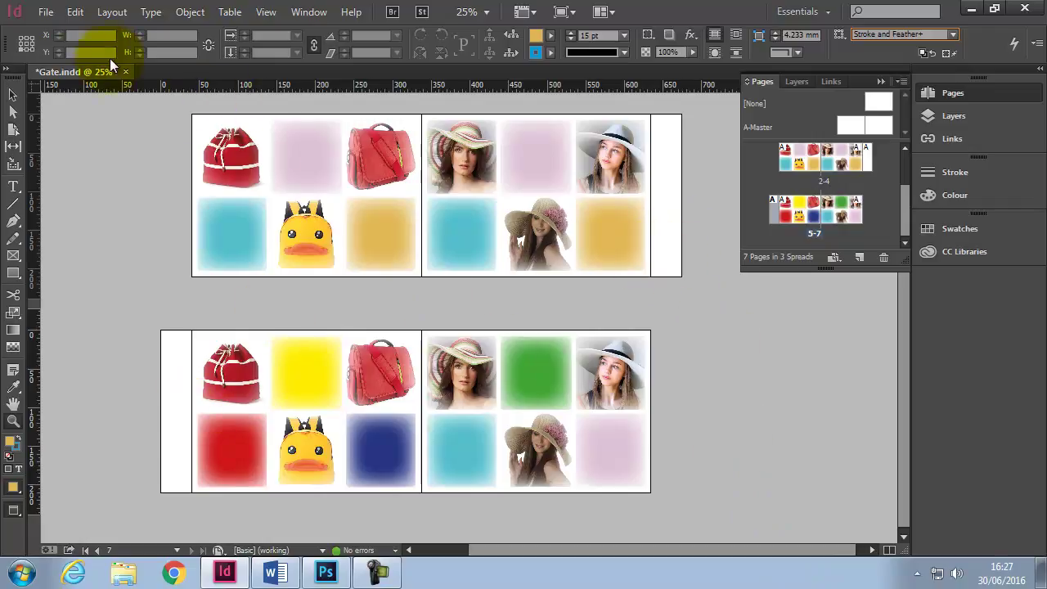
Step: Load free tickets.jpg from the Workshop Files folder with File > Place
click(47, 12)
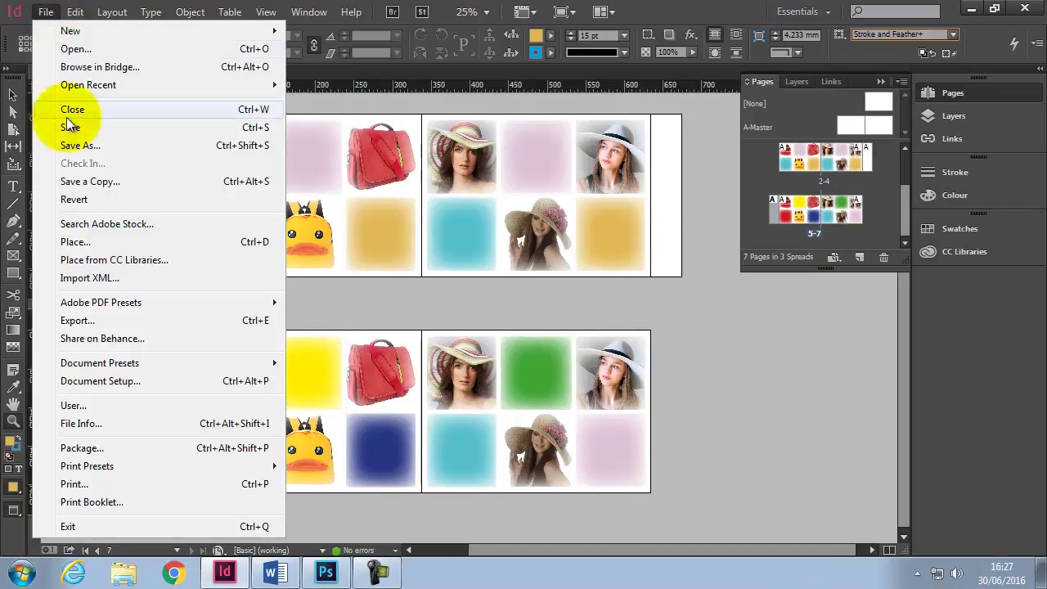
click(74, 241)
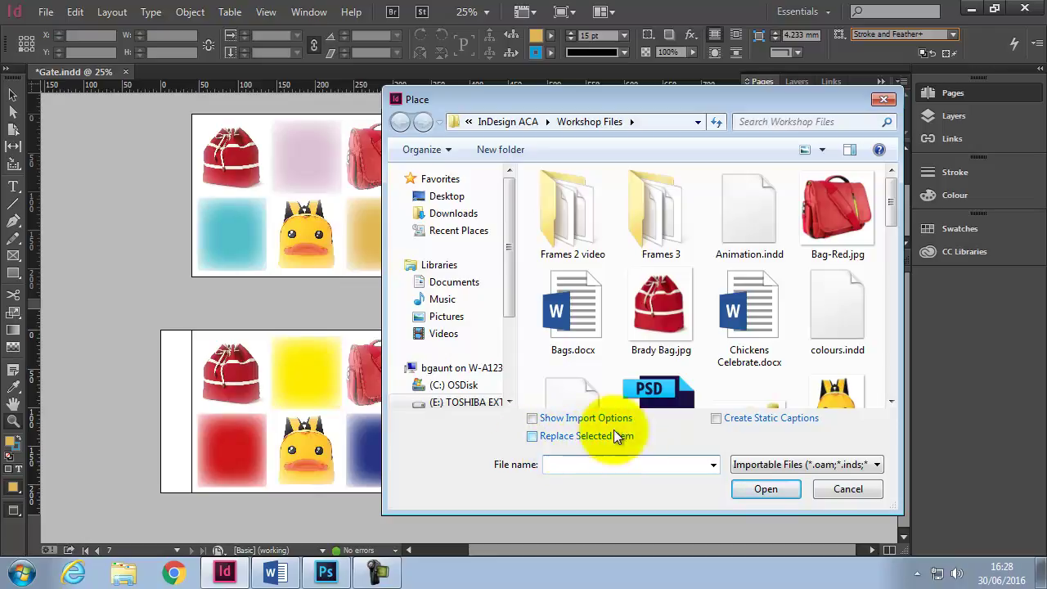
drag(892, 218, 893, 269)
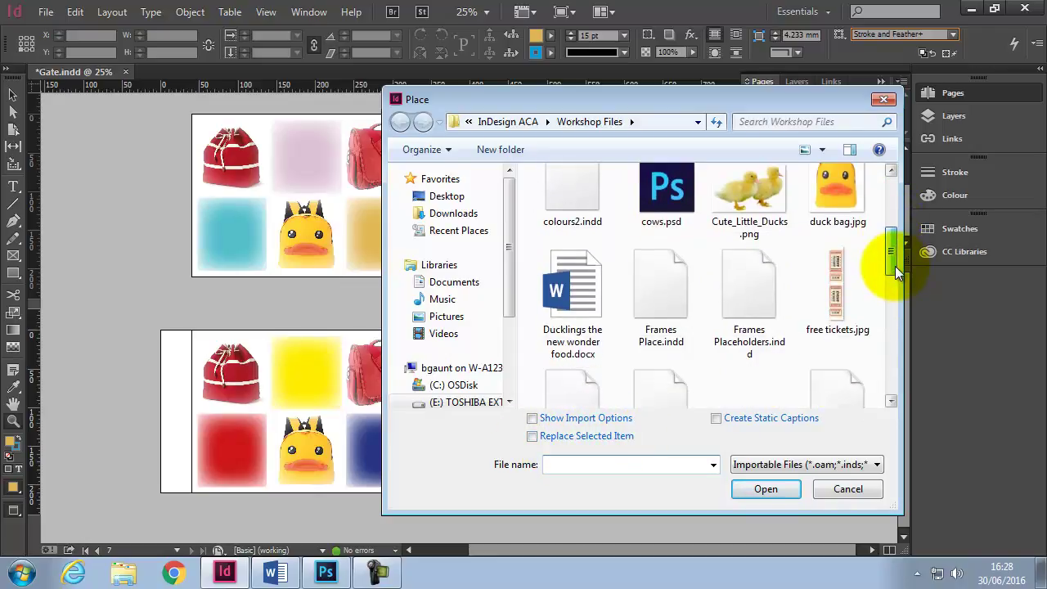
click(855, 282)
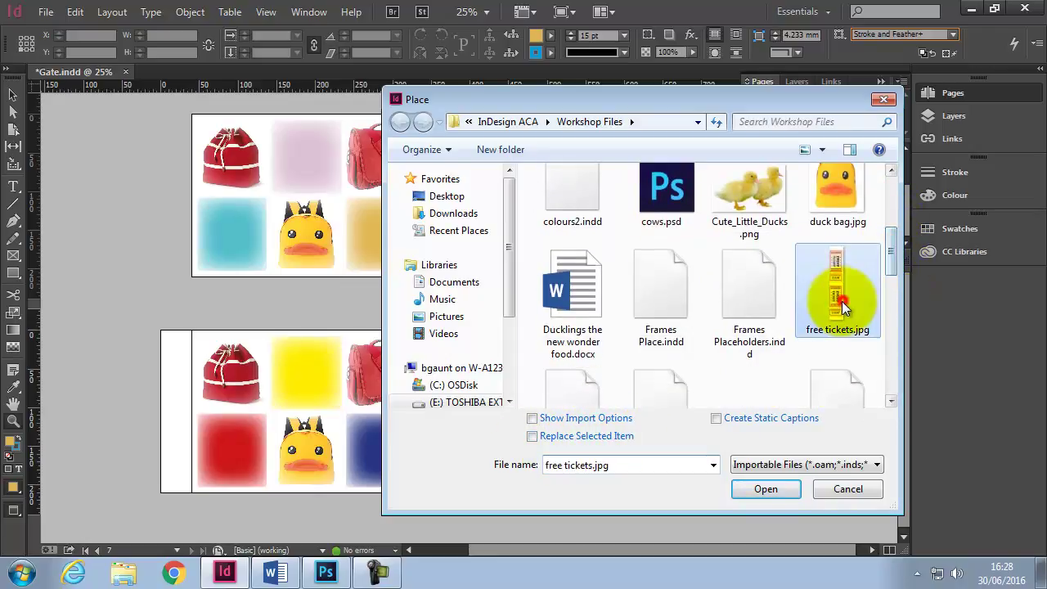
click(776, 491)
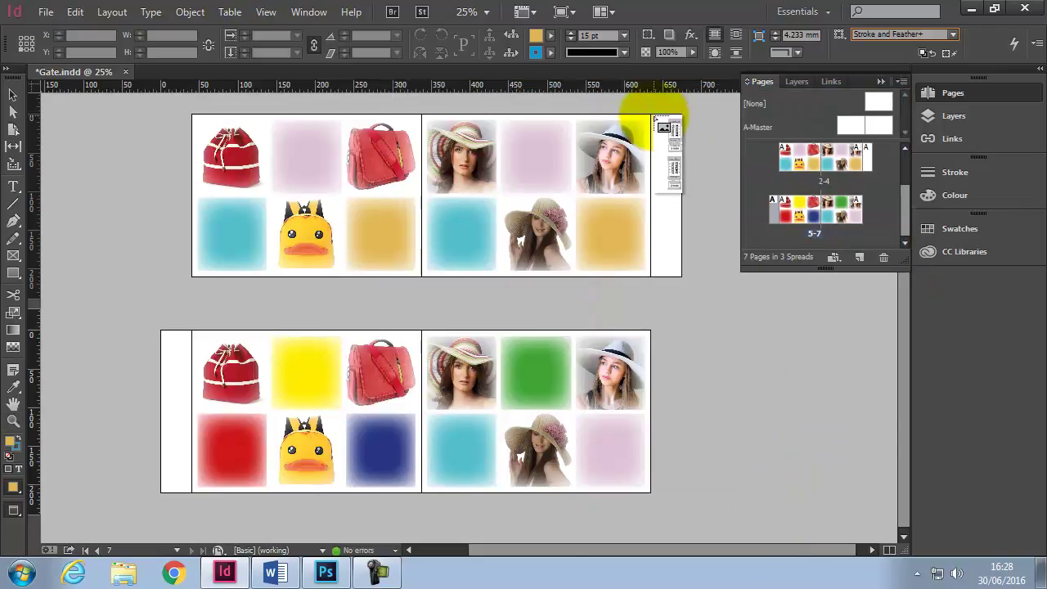
Step: Place the ticket image on page 4, then copy it onto page 5 of spread 5-7
click(652, 115)
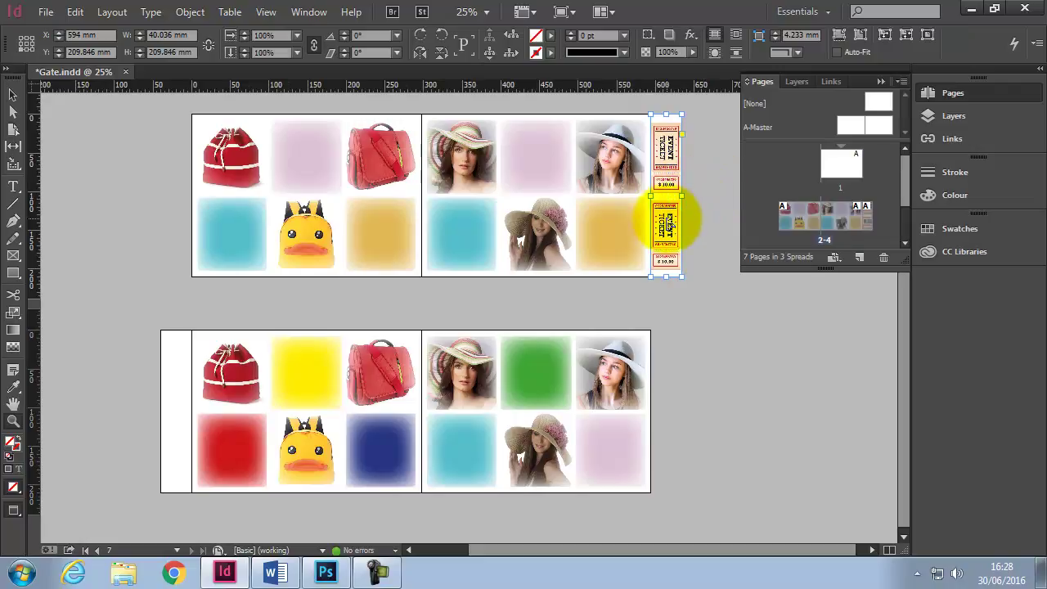
drag(667, 221, 468, 221)
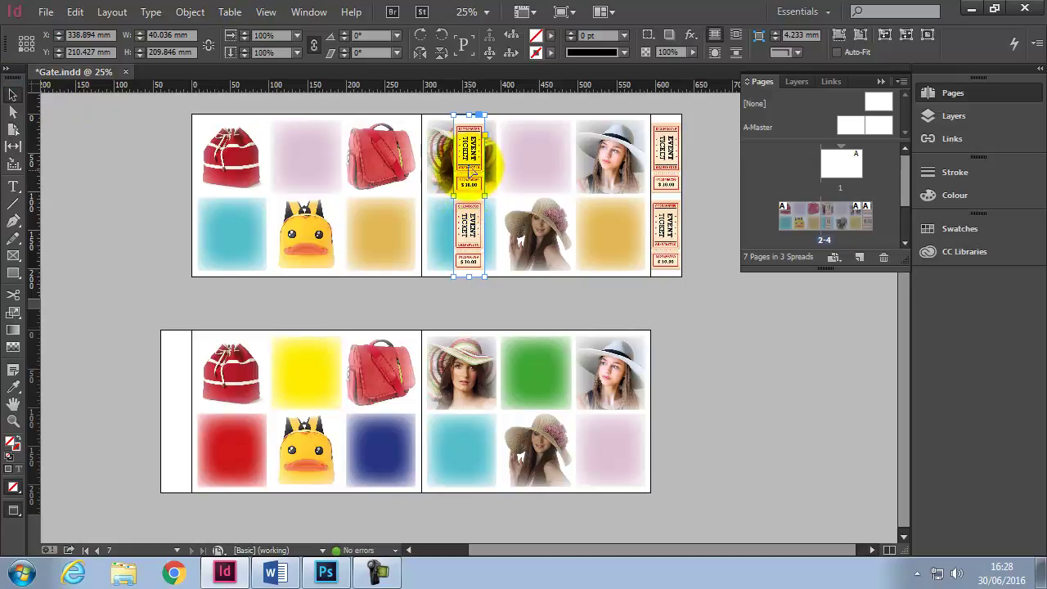
drag(468, 163, 179, 385)
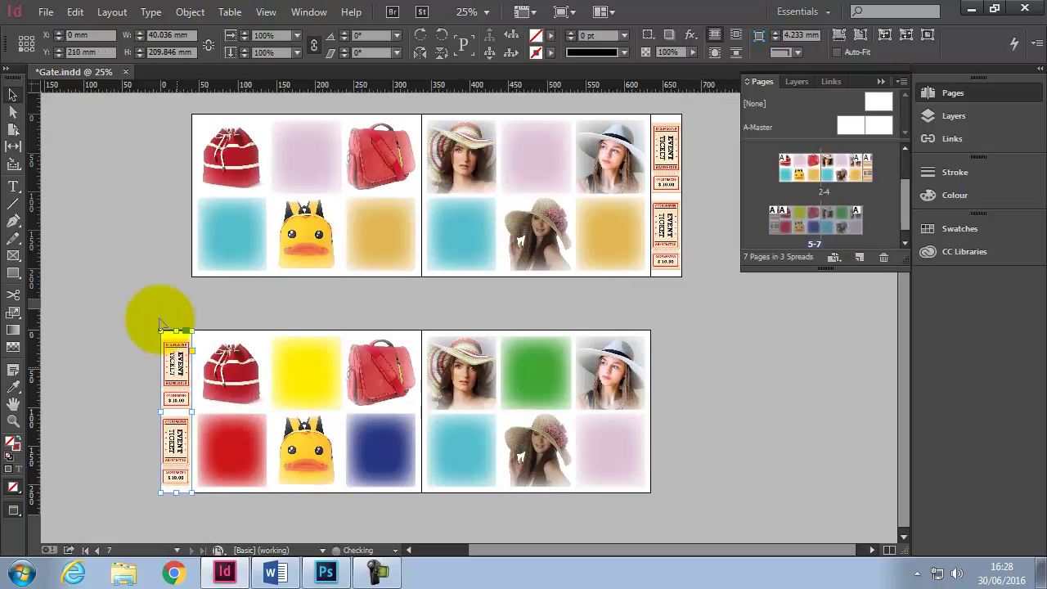